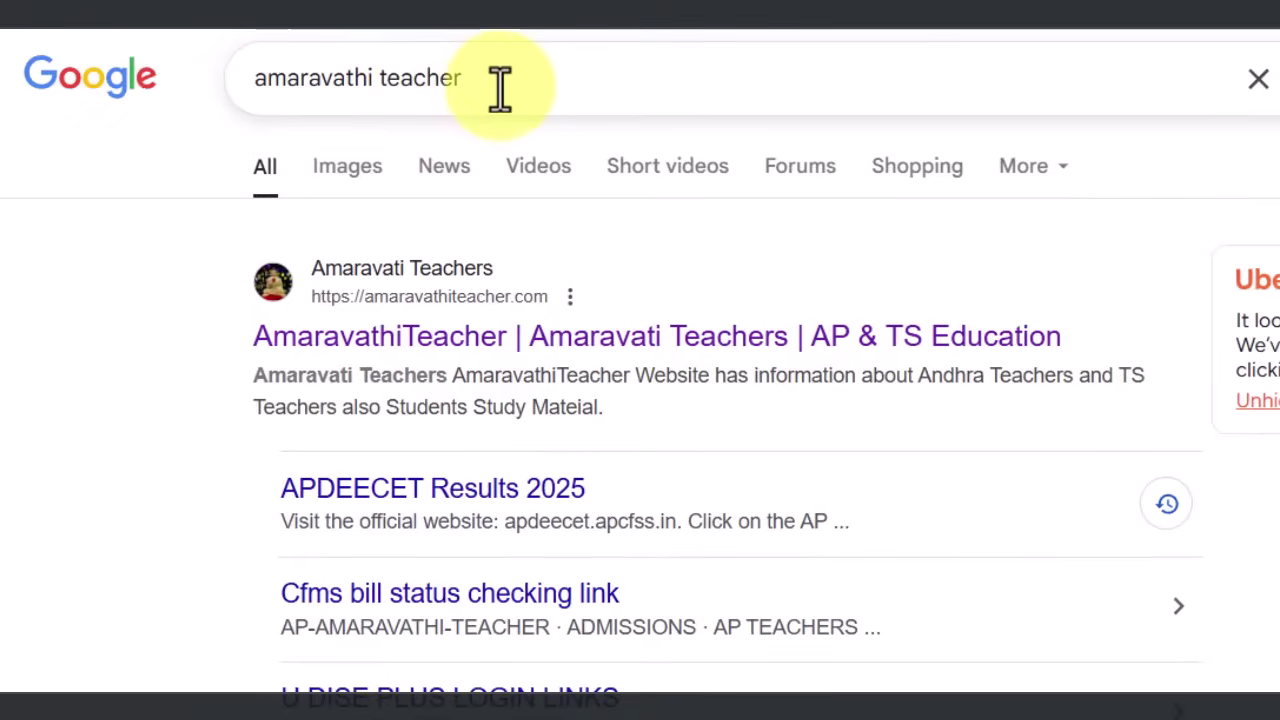
Step: Open the Mantra MFS 110 L1 Biometric Driver Download article on amaravathiteacher.com, declining the site's notifications
click(470, 290)
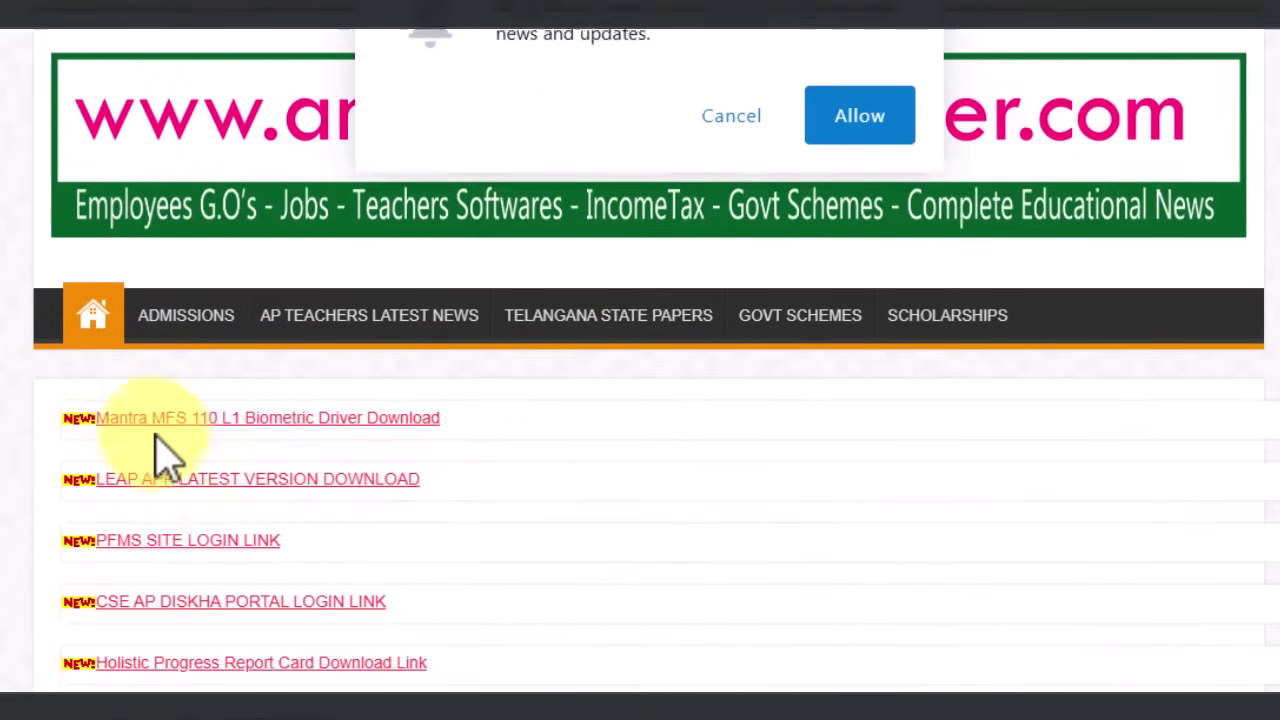
click(735, 140)
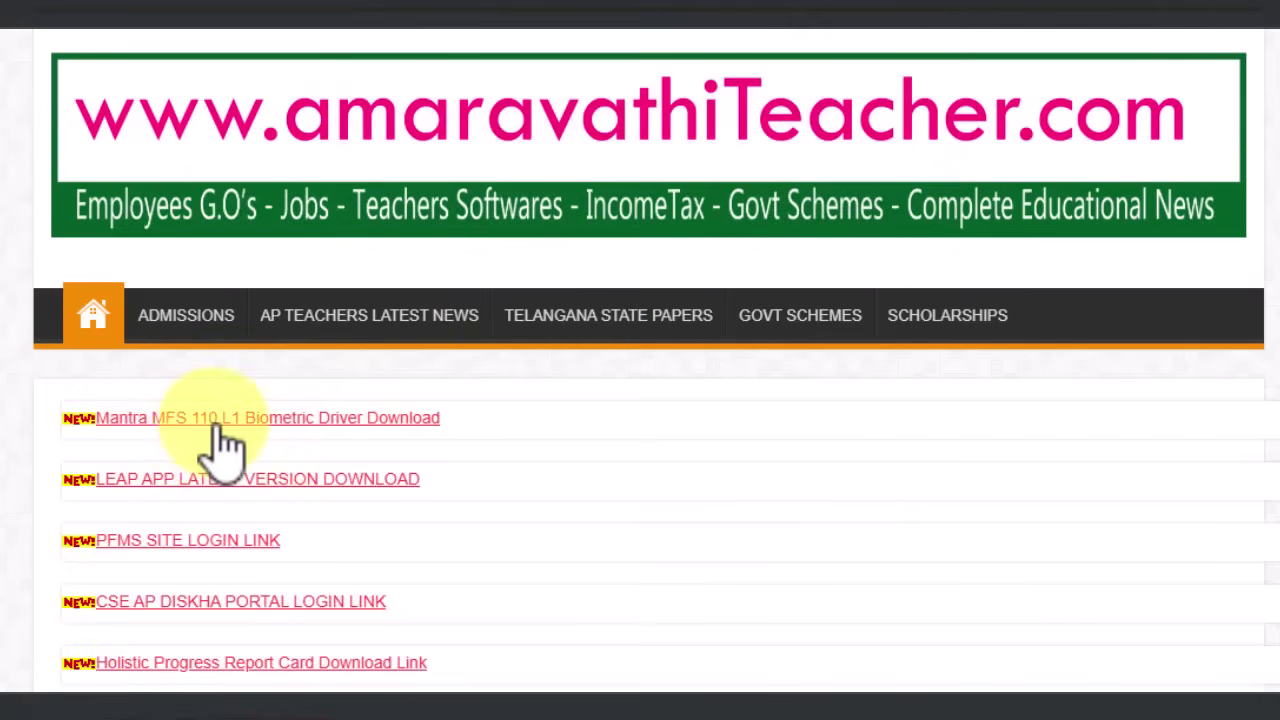
click(398, 428)
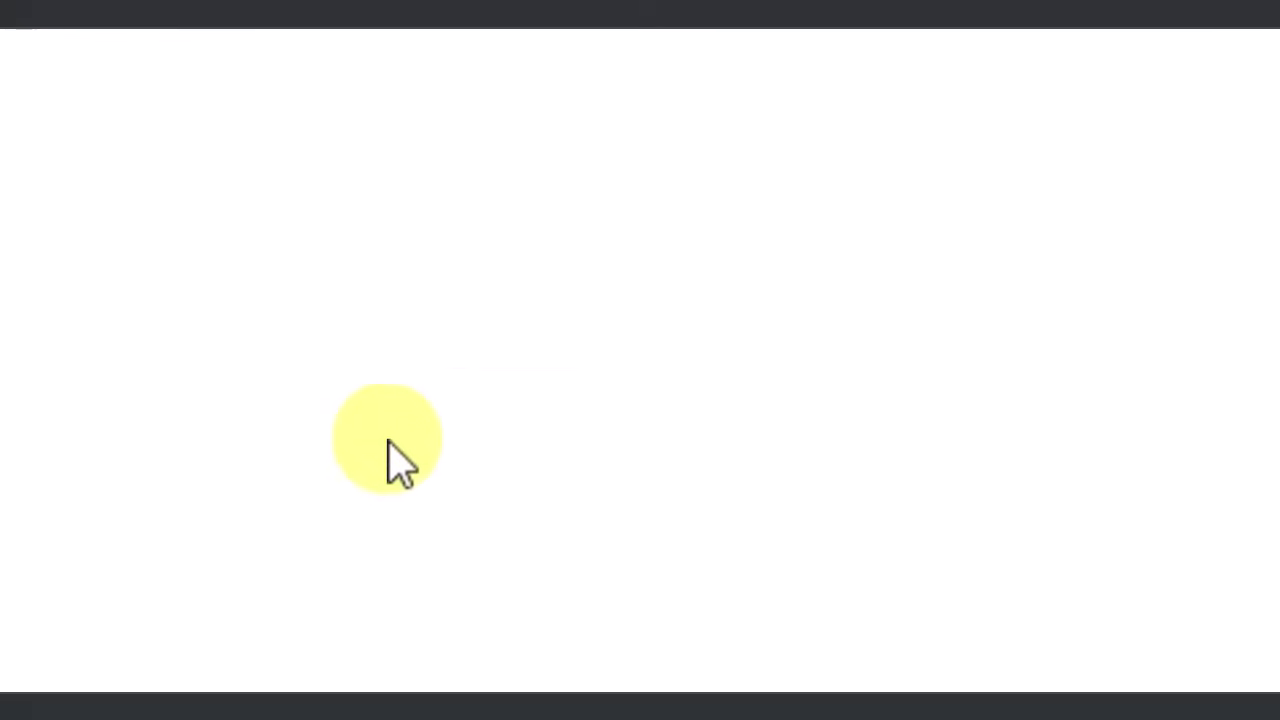
scroll(450, 622, down, 6)
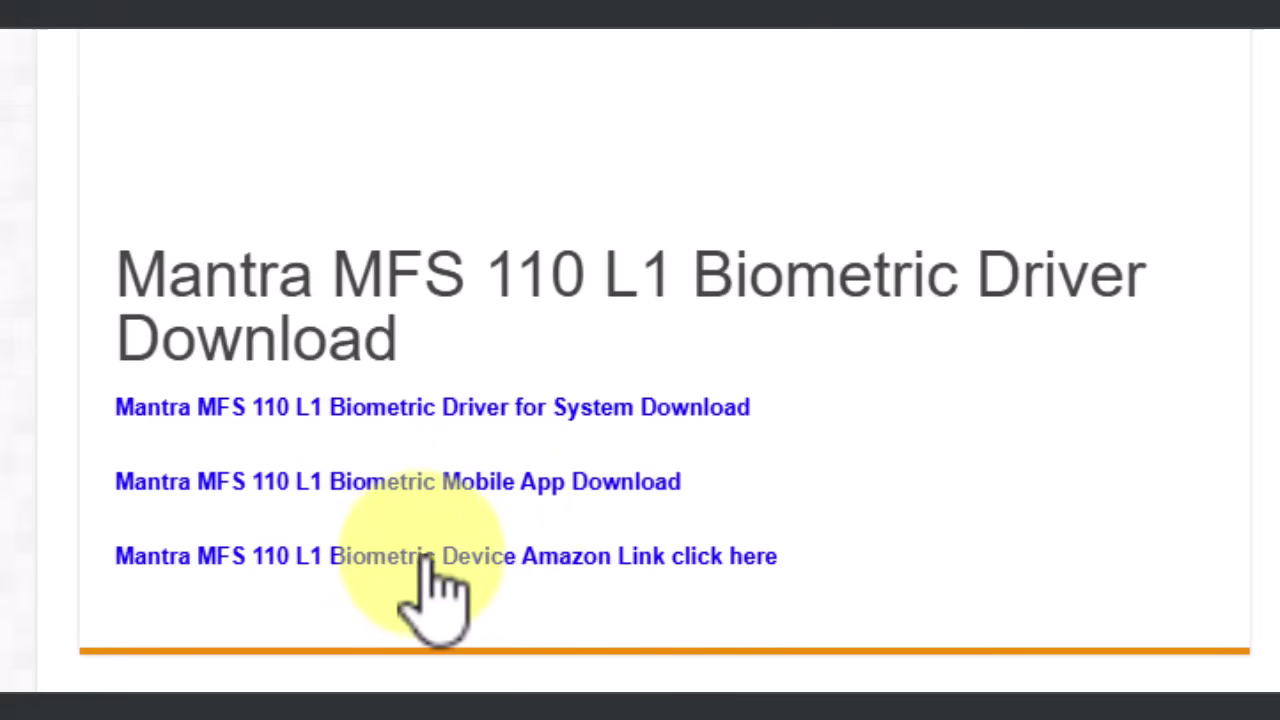
click(627, 568)
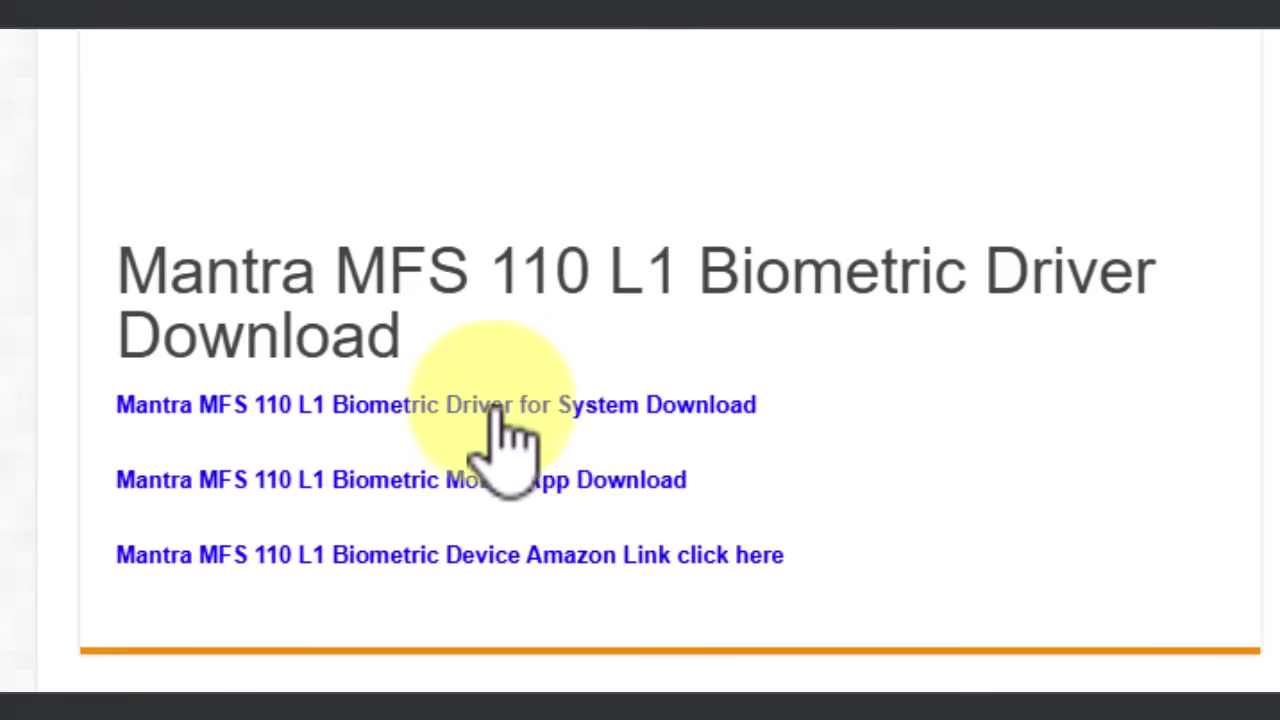
Step: Open the Mantra MFS 110 L1 driver download page for the system and postpone the Mantra site's notification request
click(598, 406)
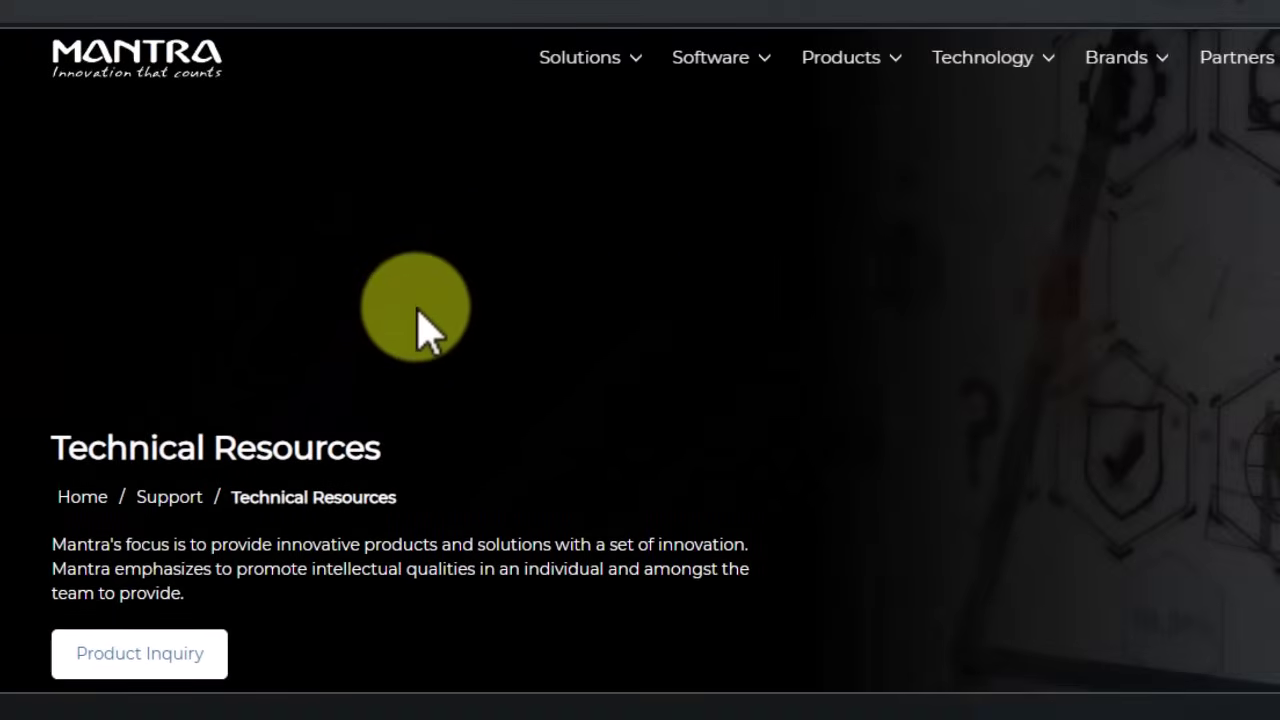
scroll(423, 329, down, 8)
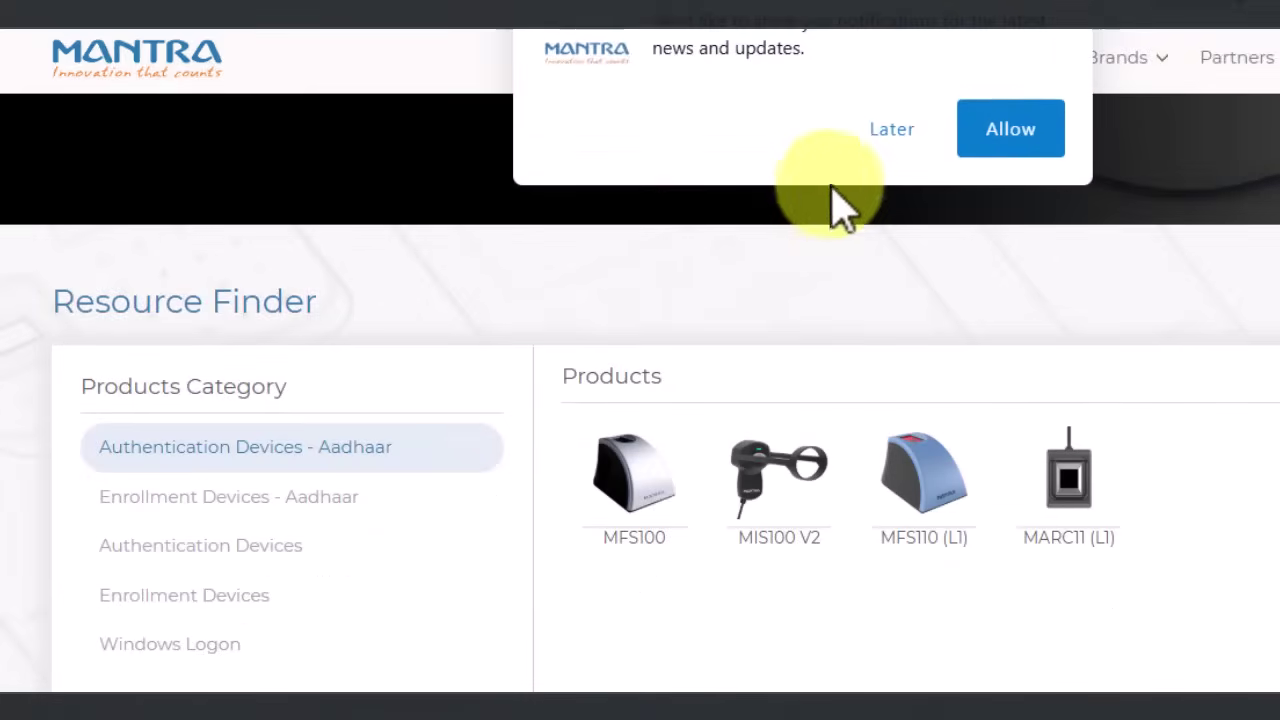
click(903, 131)
Step: Show the download resources for the MFS110 (L1) product in the Authentication Devices - Aadhaar category
scroll(837, 603, down, 3)
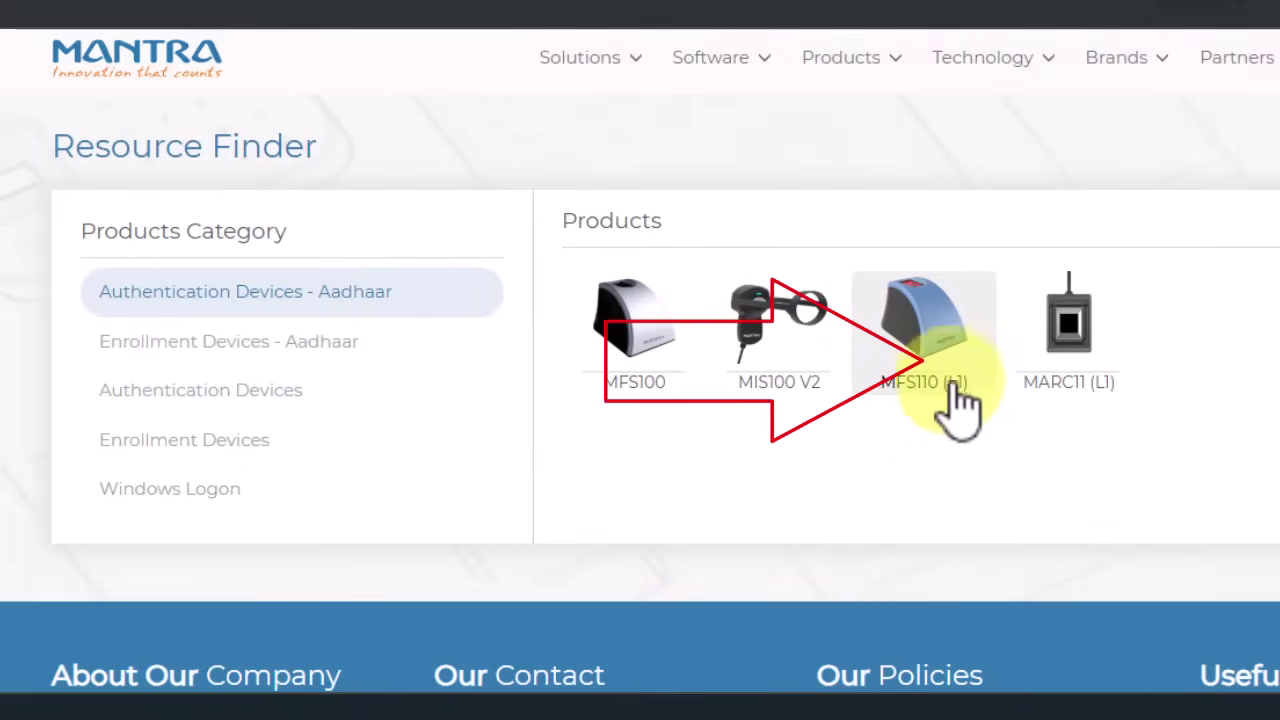
scroll(958, 405, up, 1)
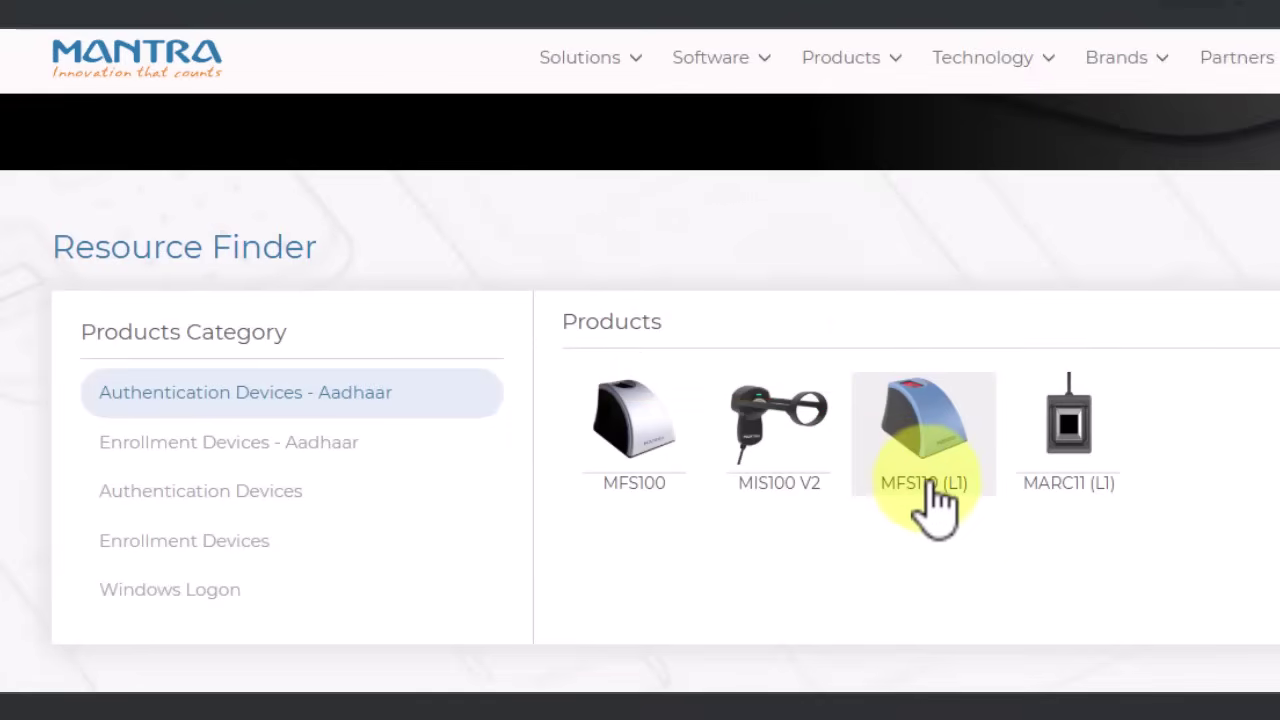
scroll(934, 503, down, 1)
scroll(948, 348, up, 1)
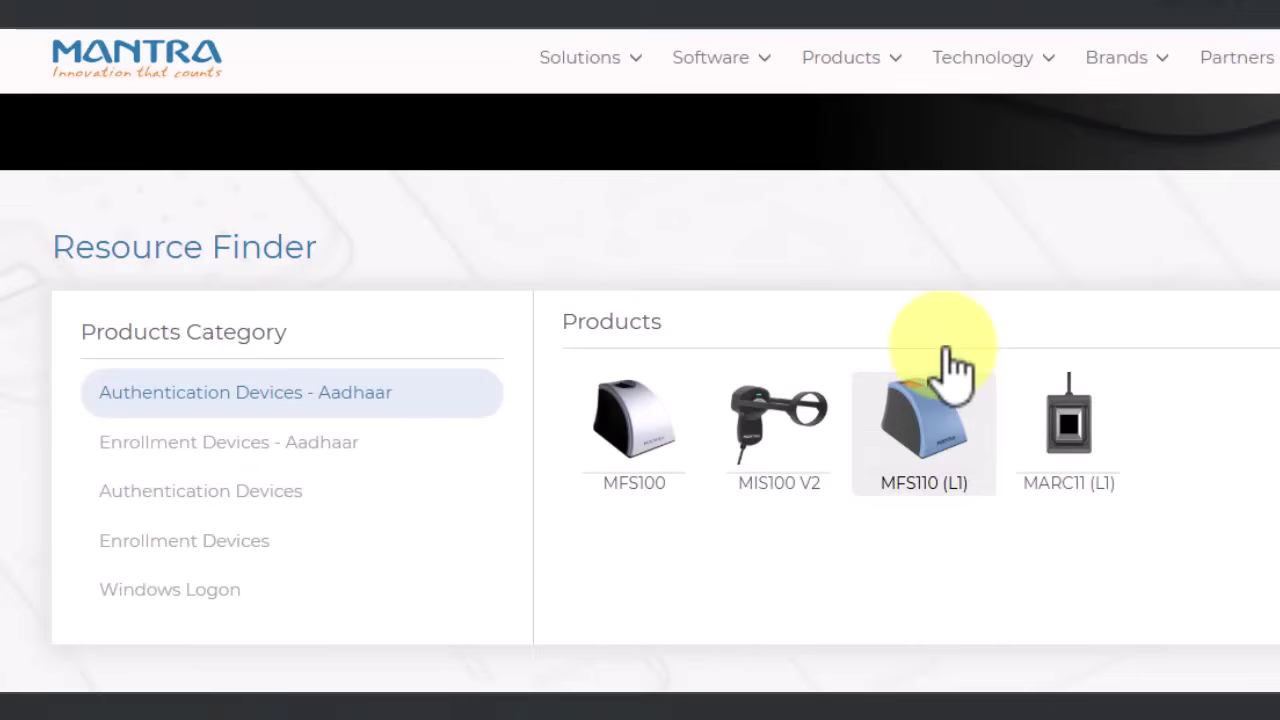
scroll(934, 446, down, 4)
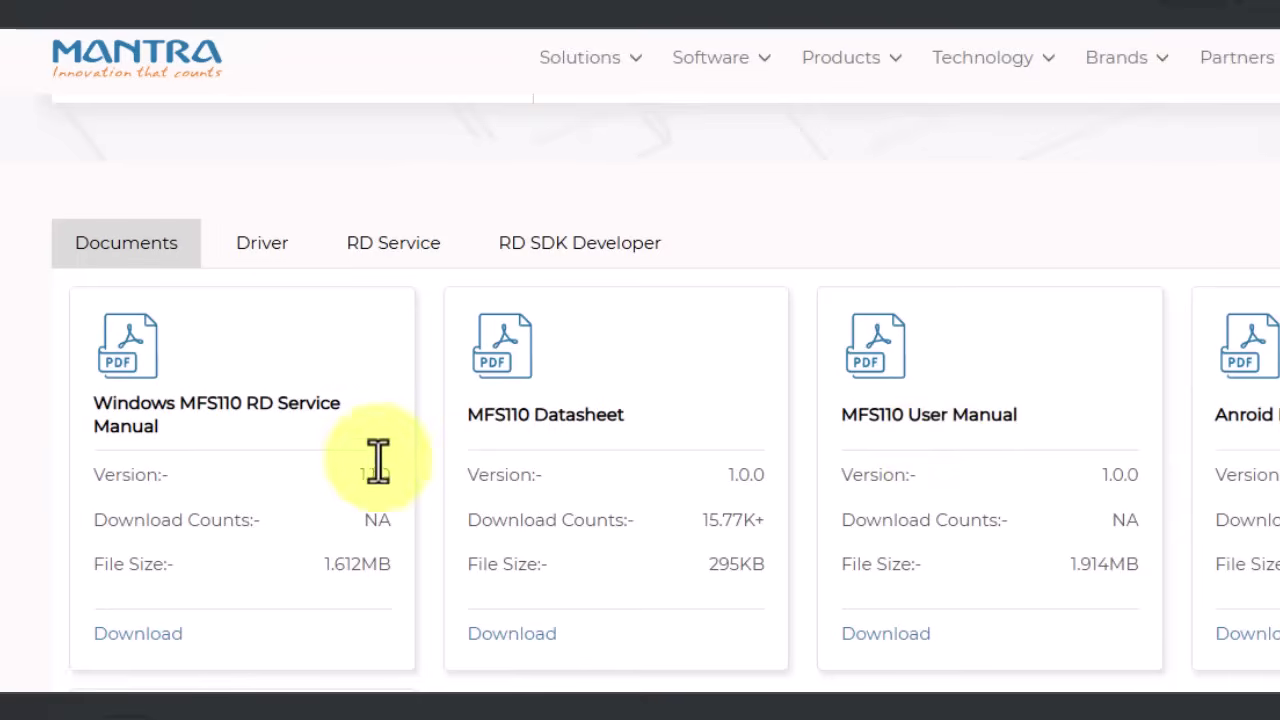
Step: Examine the MFS110 Driver download and the MFS110 Windows RD Service download for the device
click(281, 252)
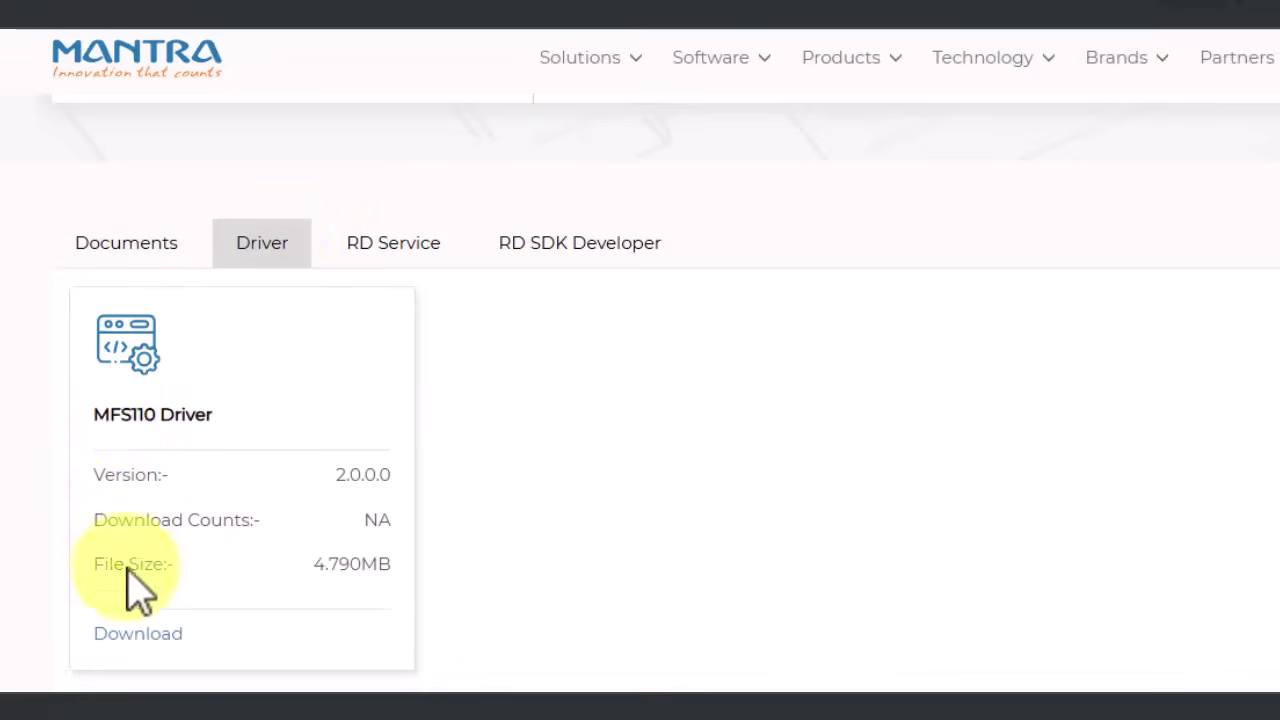
drag(94, 414, 125, 414)
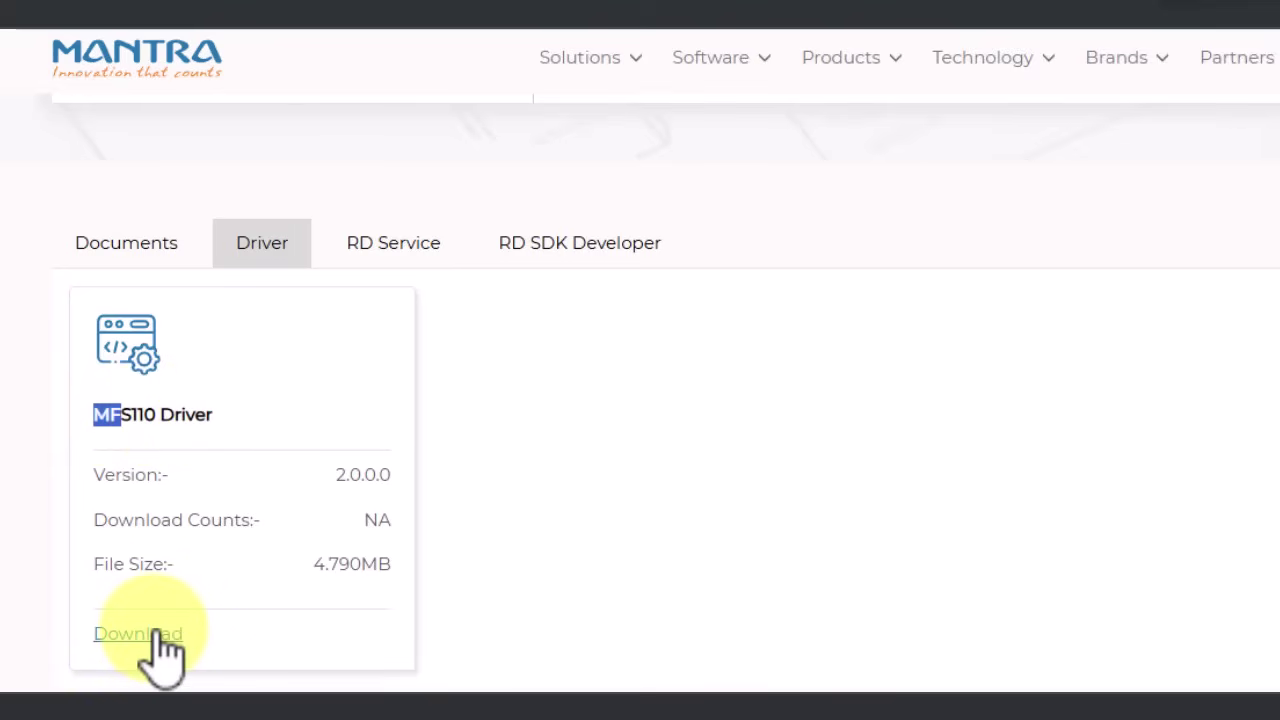
click(390, 256)
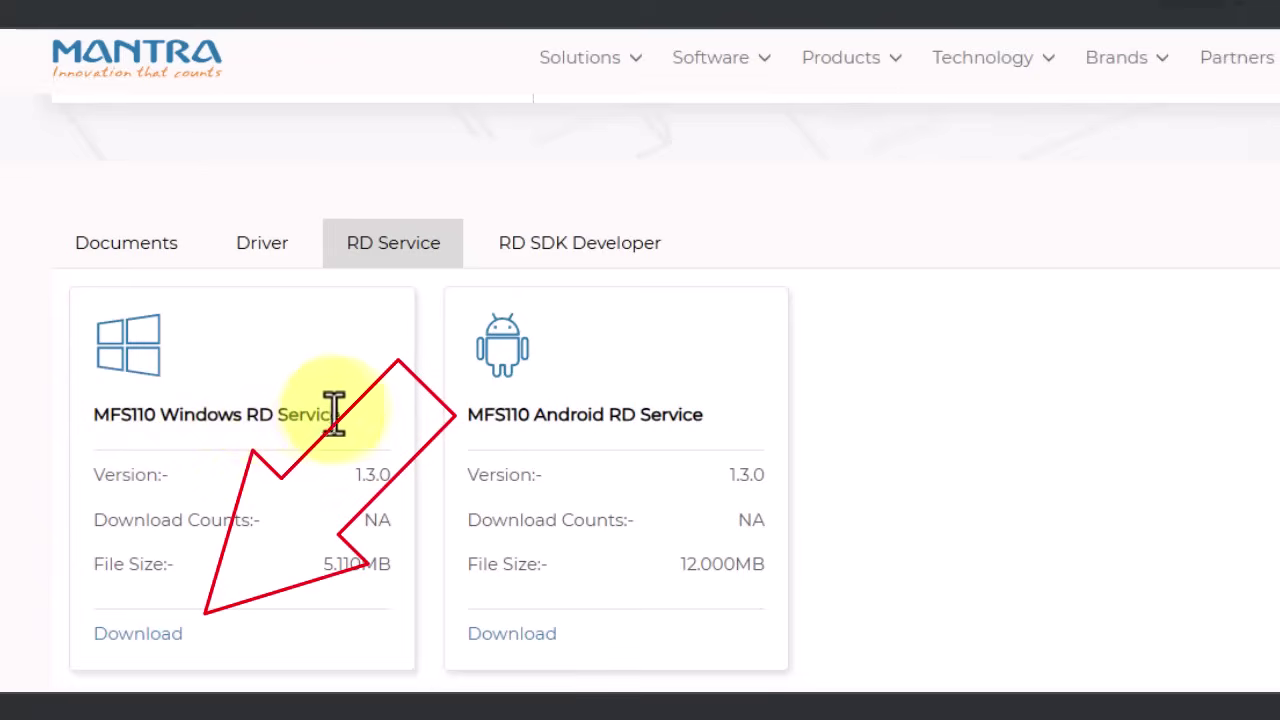
drag(345, 418, 93, 414)
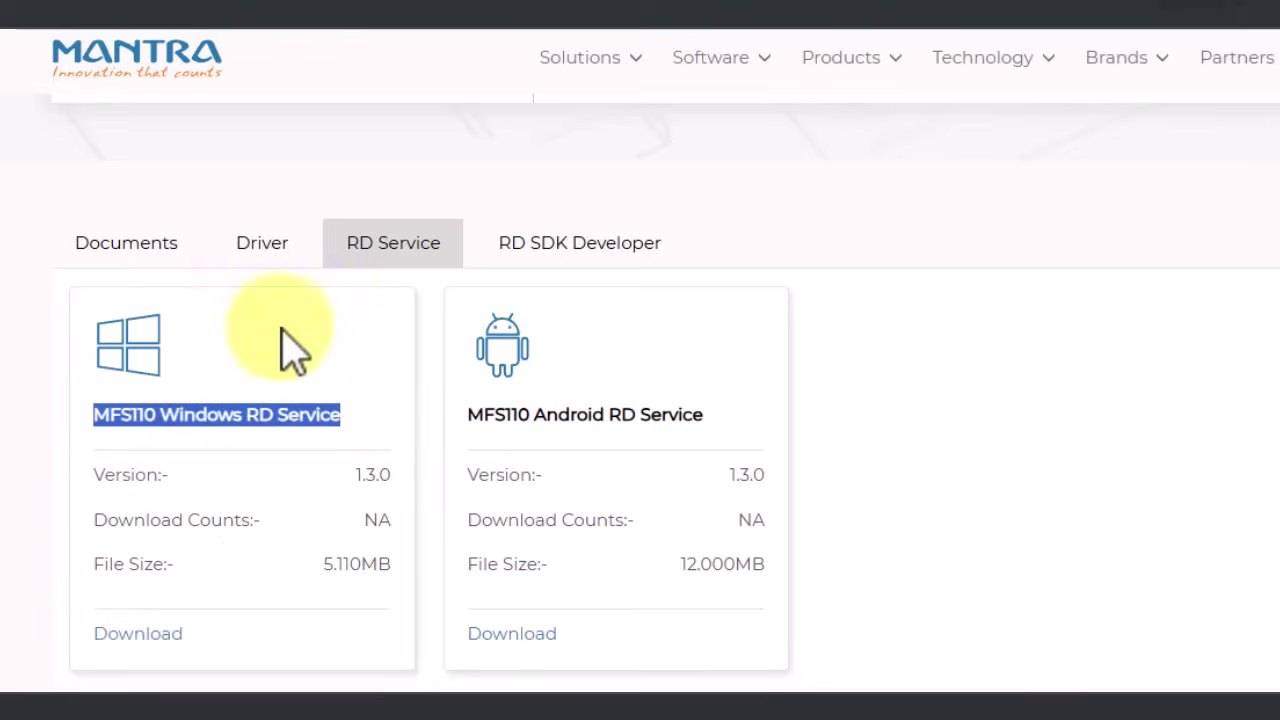
click(285, 275)
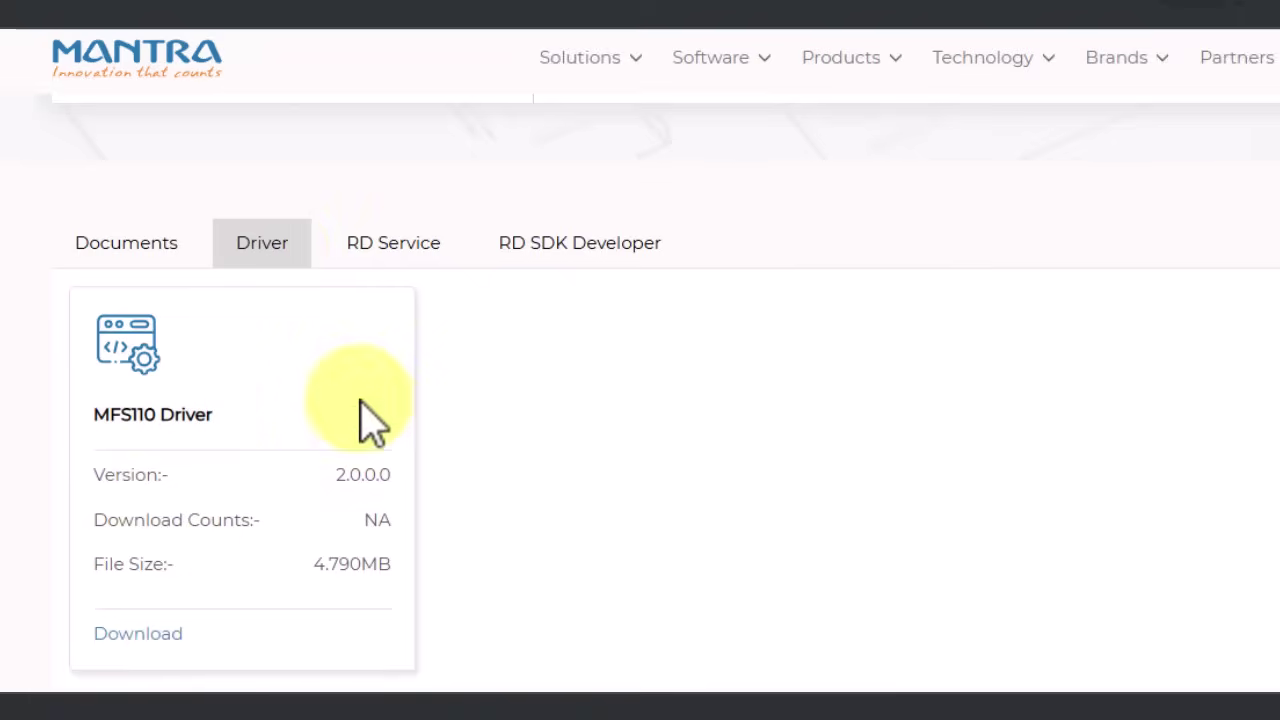
click(370, 258)
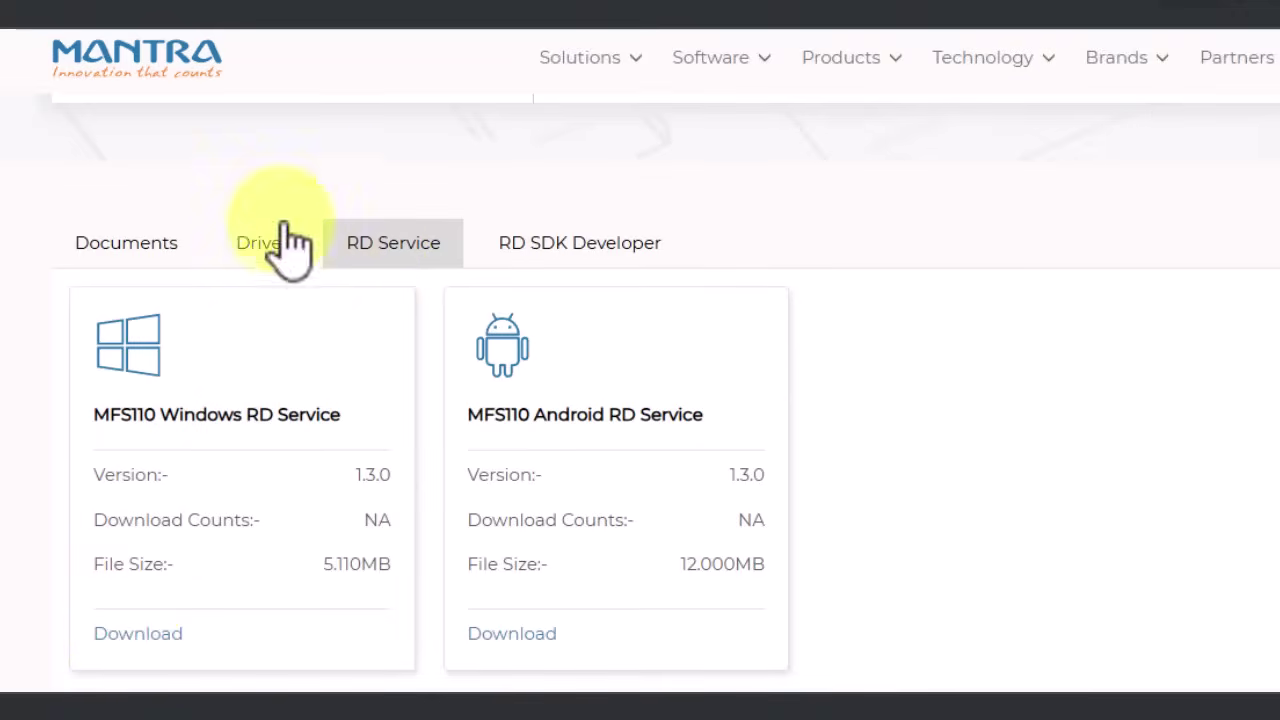
click(357, 262)
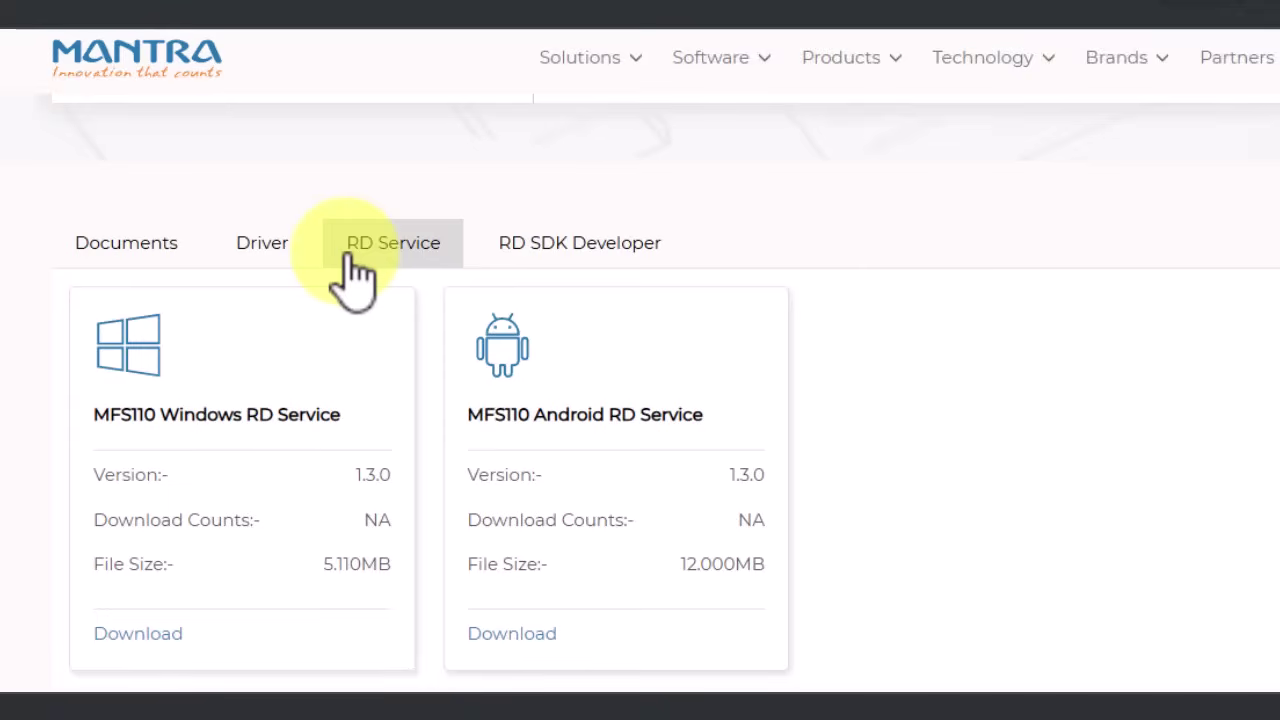
click(289, 252)
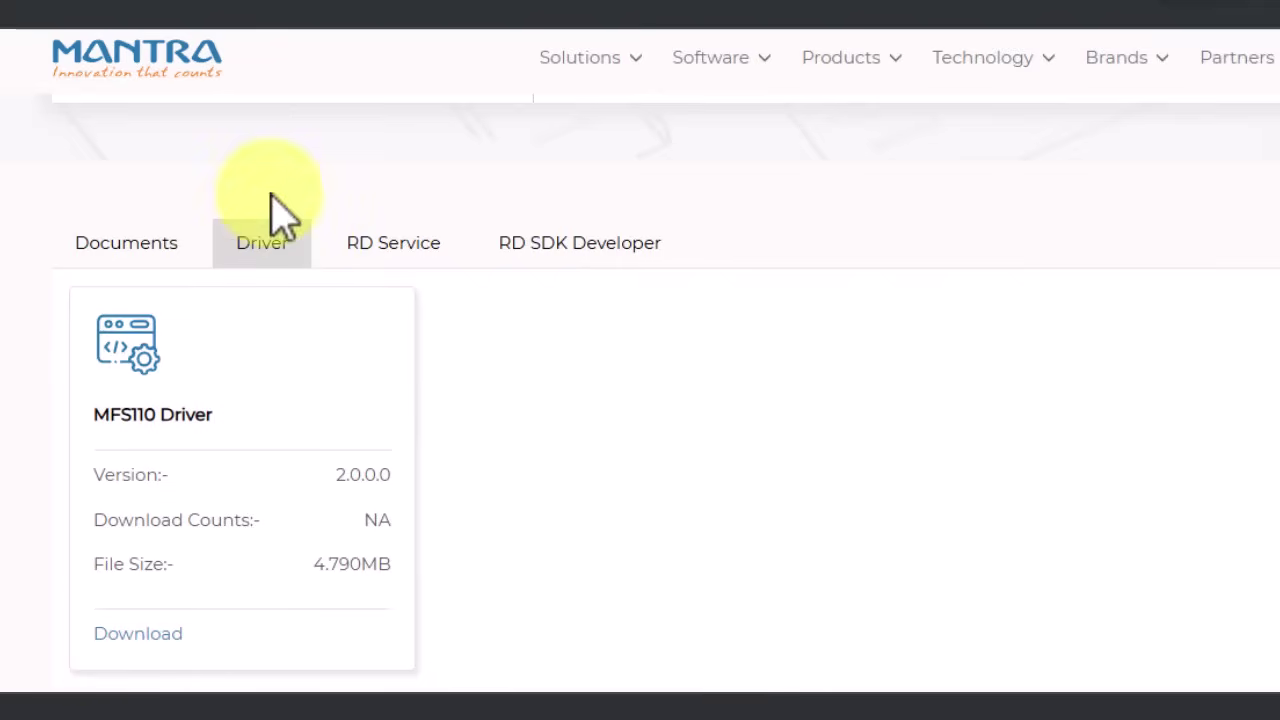
click(390, 250)
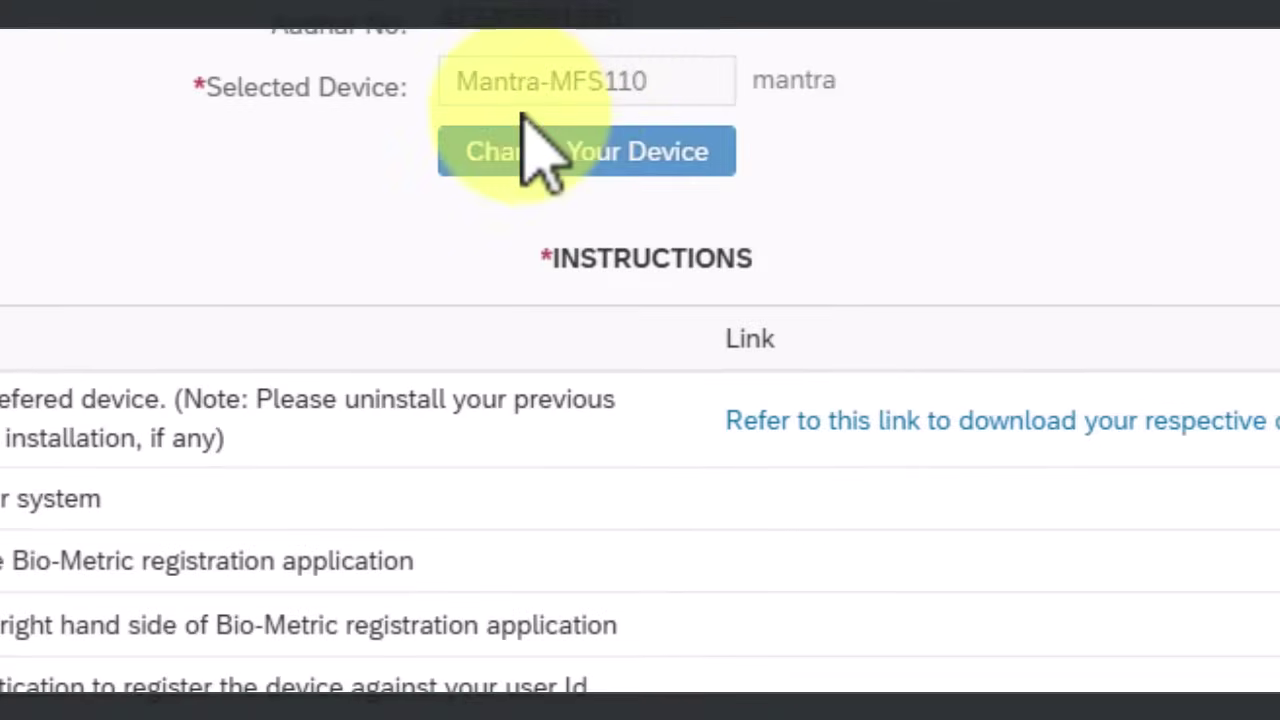
Step: Change the registered device on the Bio-Metric registration page, choosing Mantra-MFS110 from the device list
click(588, 166)
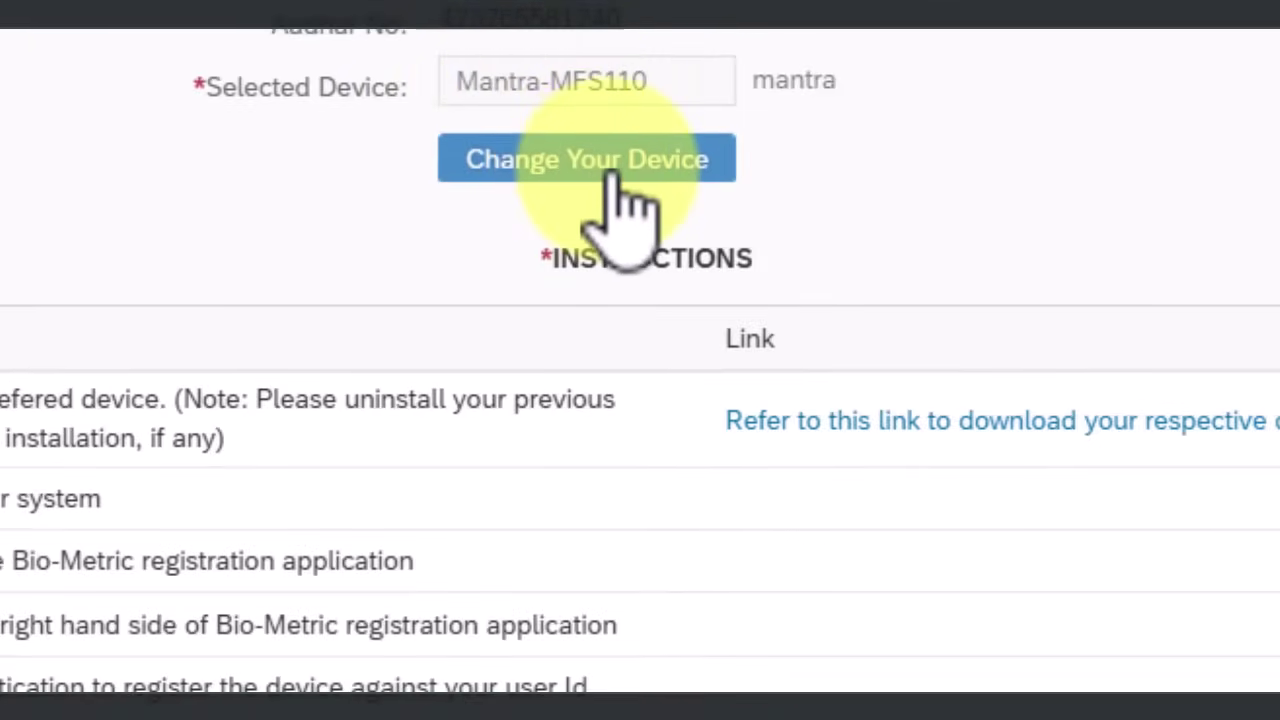
click(612, 172)
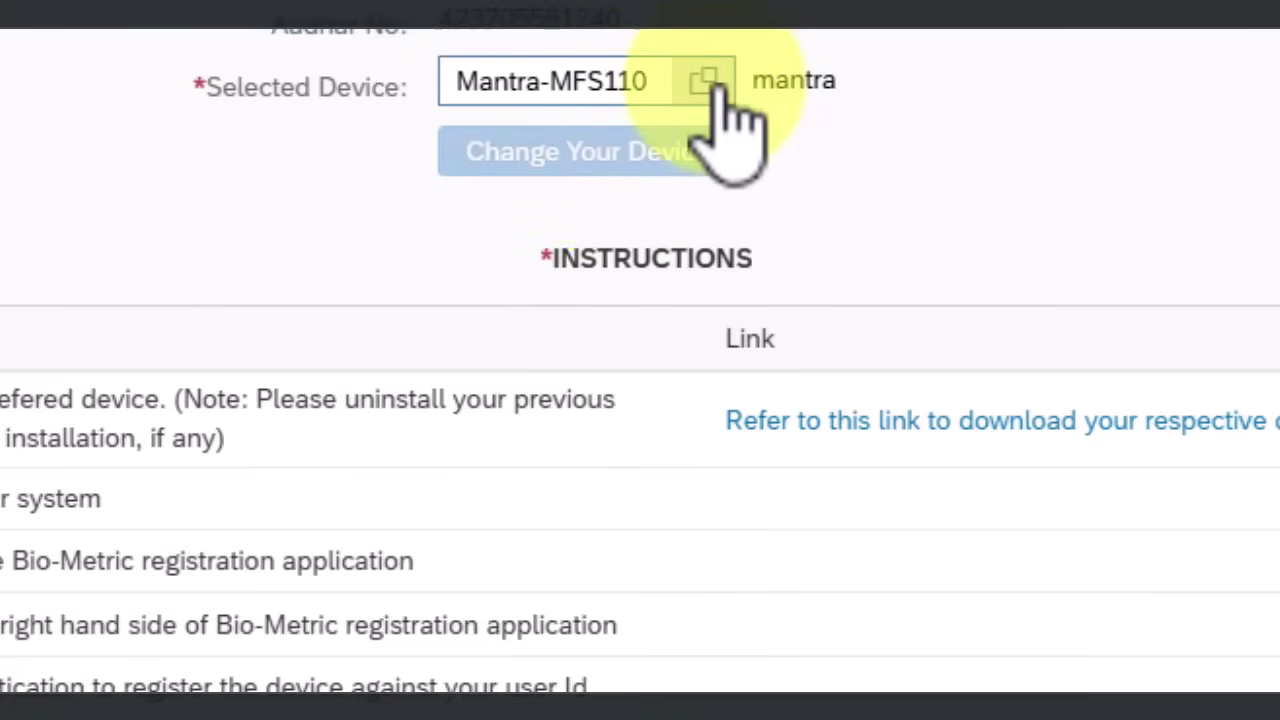
click(710, 82)
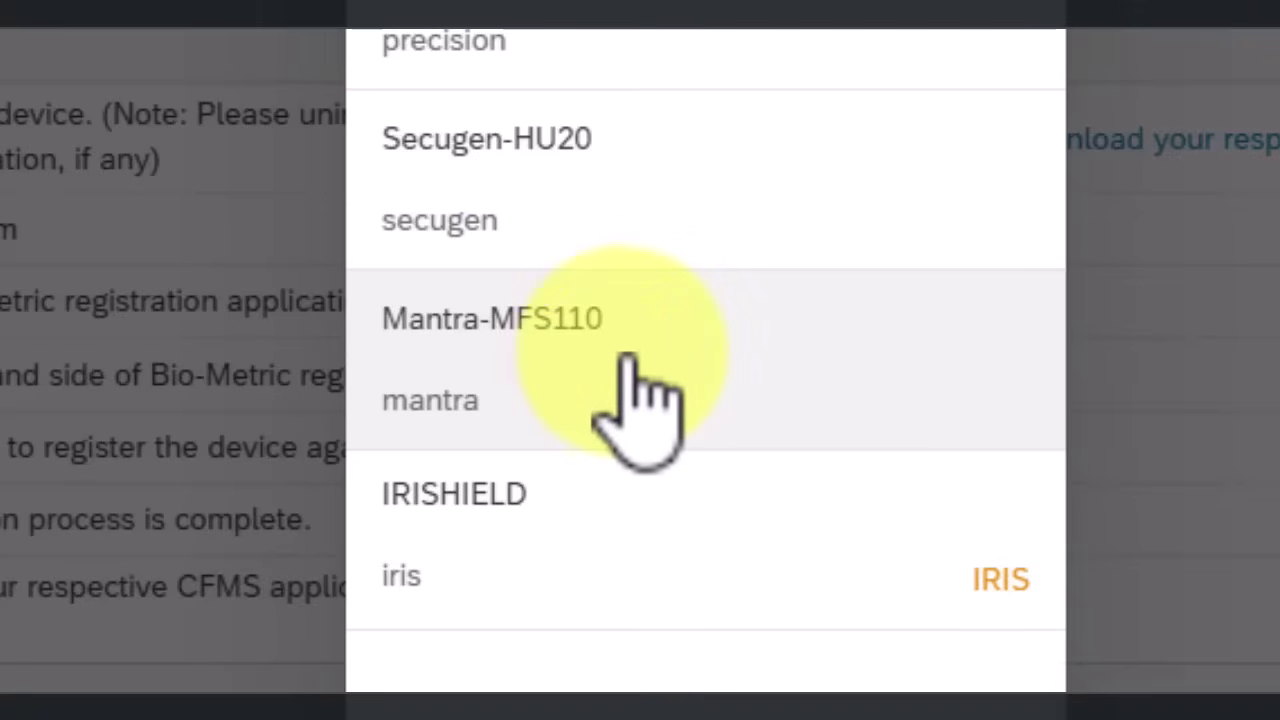
click(625, 357)
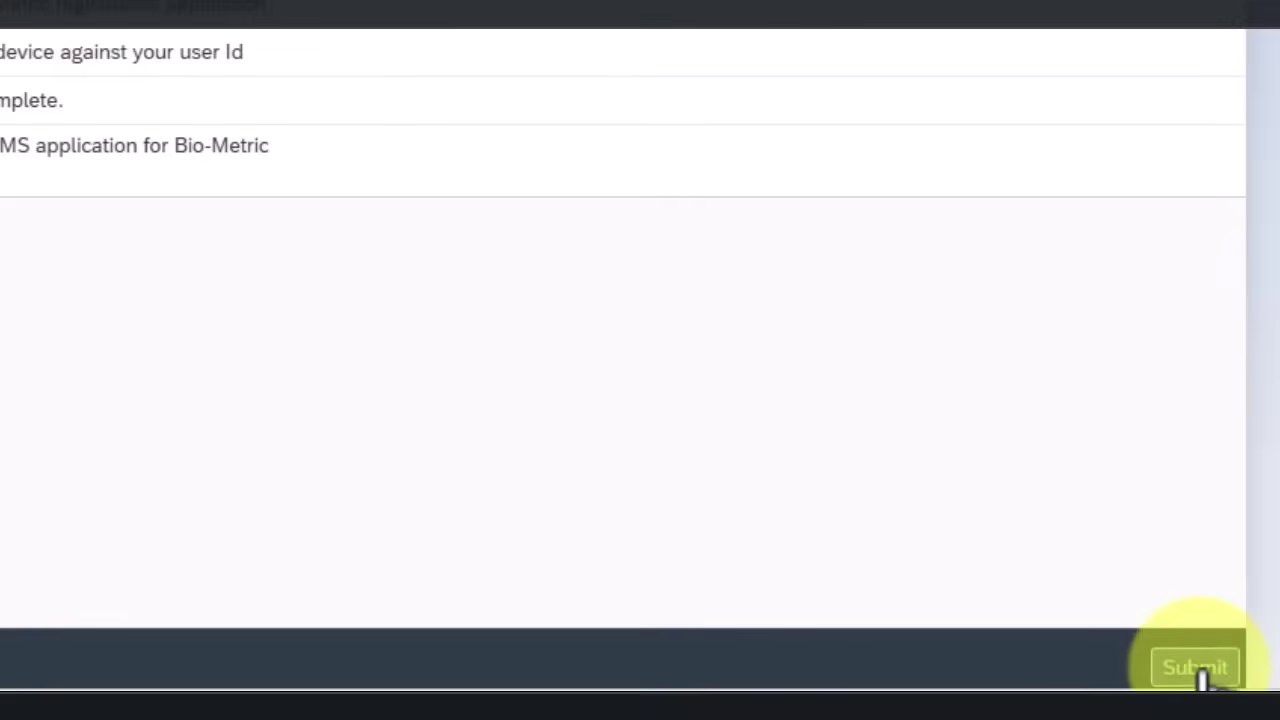
Step: Submit the biometric device registration and acknowledge the Aadhaar finger verification result
click(1203, 676)
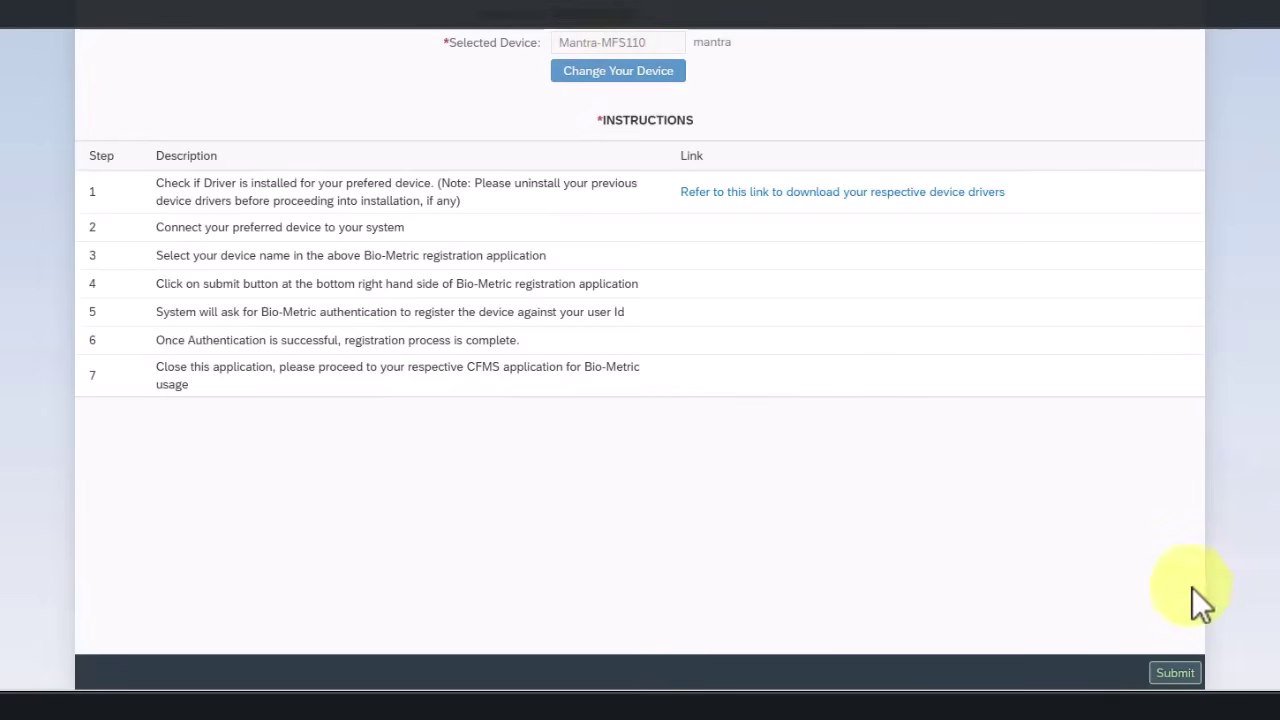
click(1188, 678)
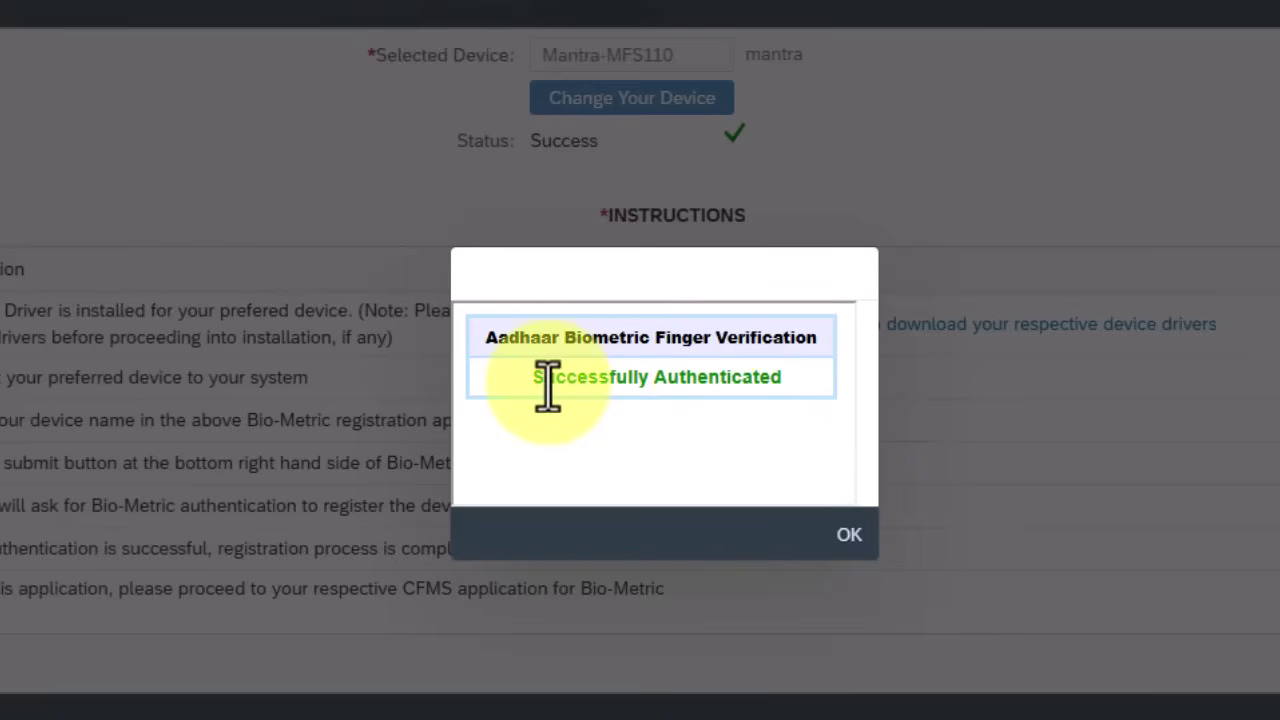
drag(546, 380, 792, 378)
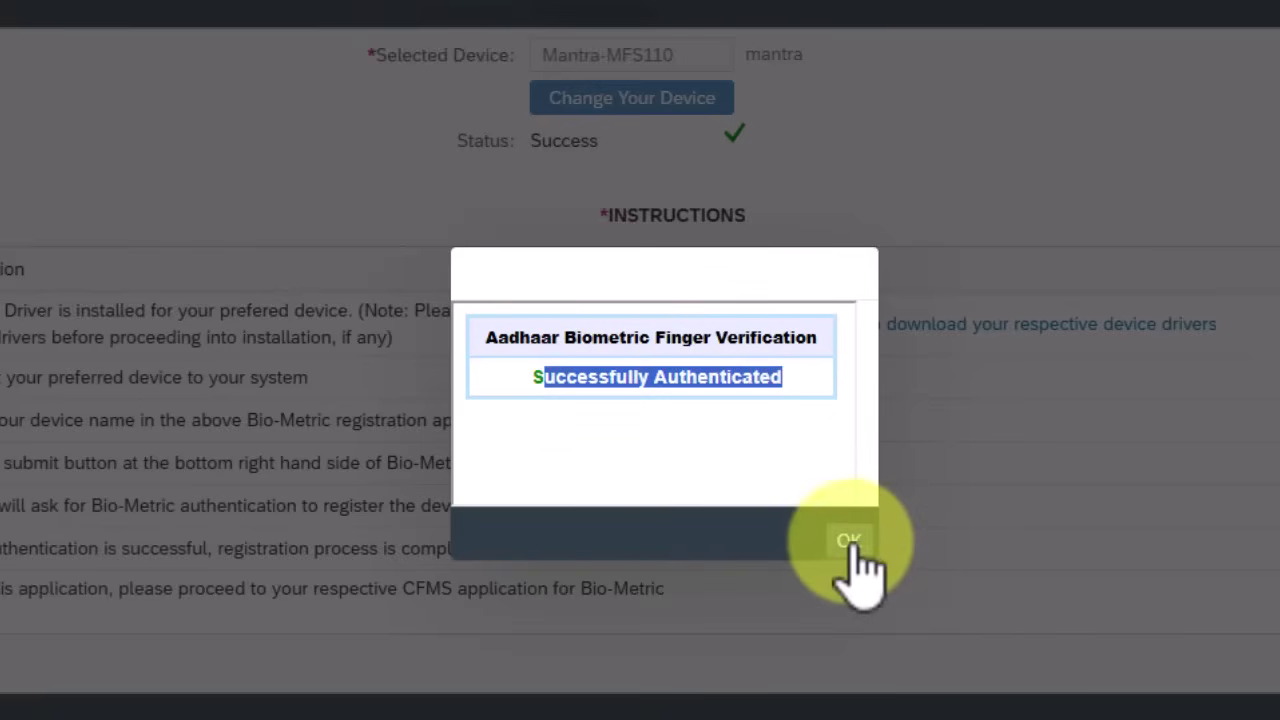
click(848, 541)
drag(529, 142, 598, 145)
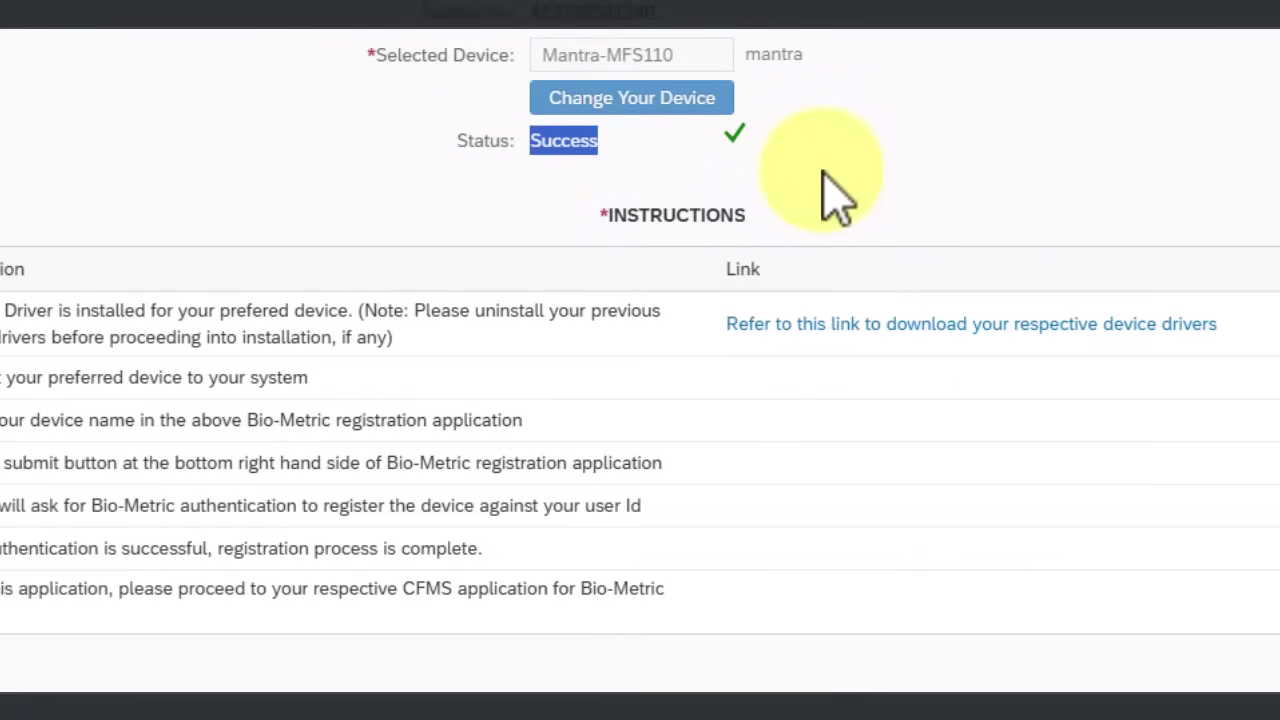
Step: Return to the Mantra MFS 110 L1 Biometric Driver Download article and close the advertisement covering it
click(1018, 326)
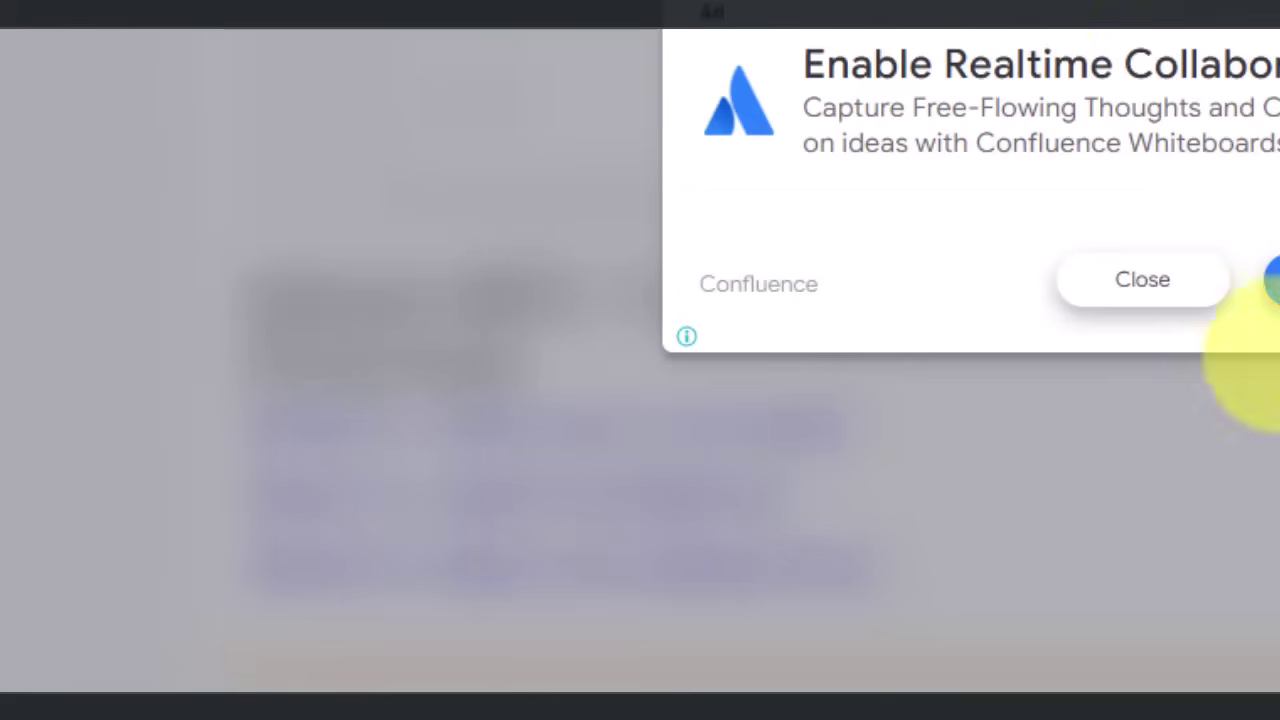
click(1145, 271)
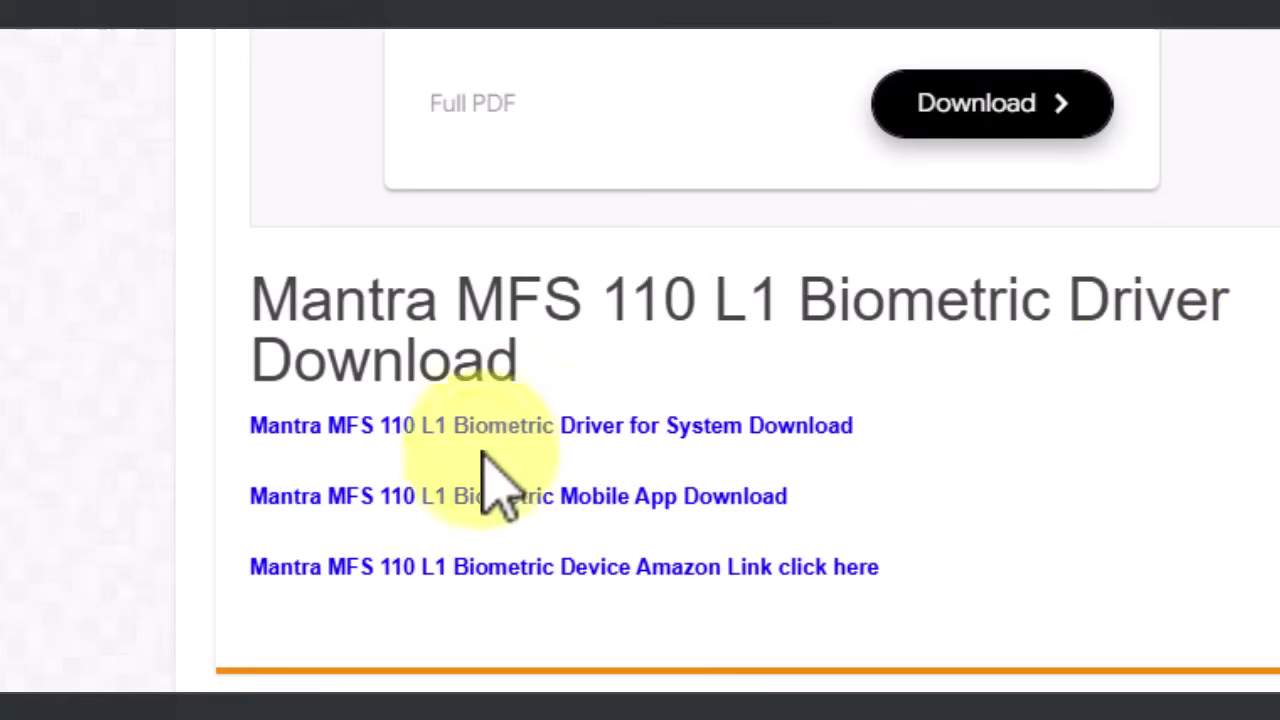